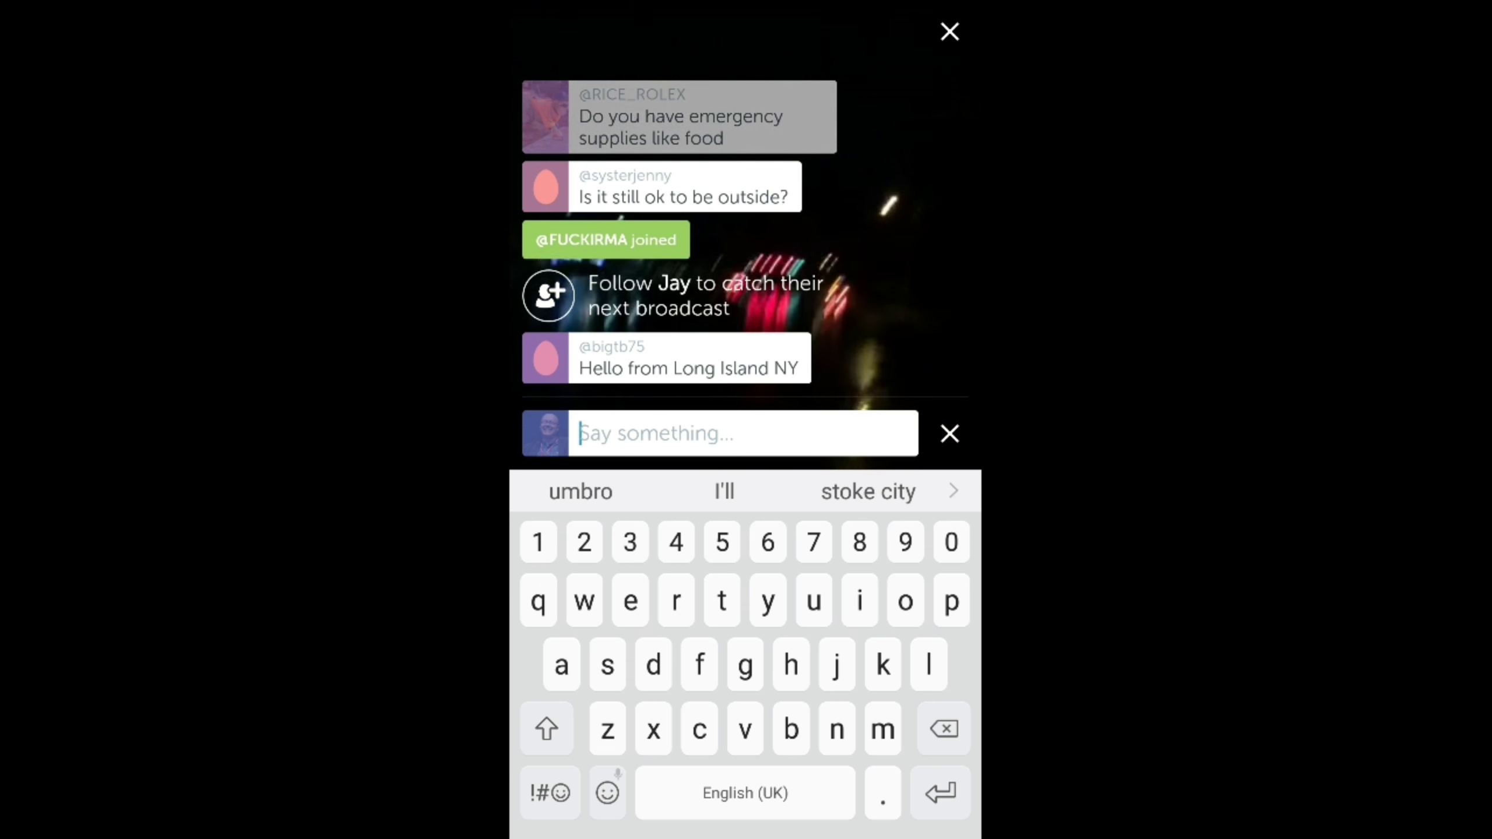
Step: Follow the broadcaster of the rainy night street live stream from the chat prompt
click(548, 297)
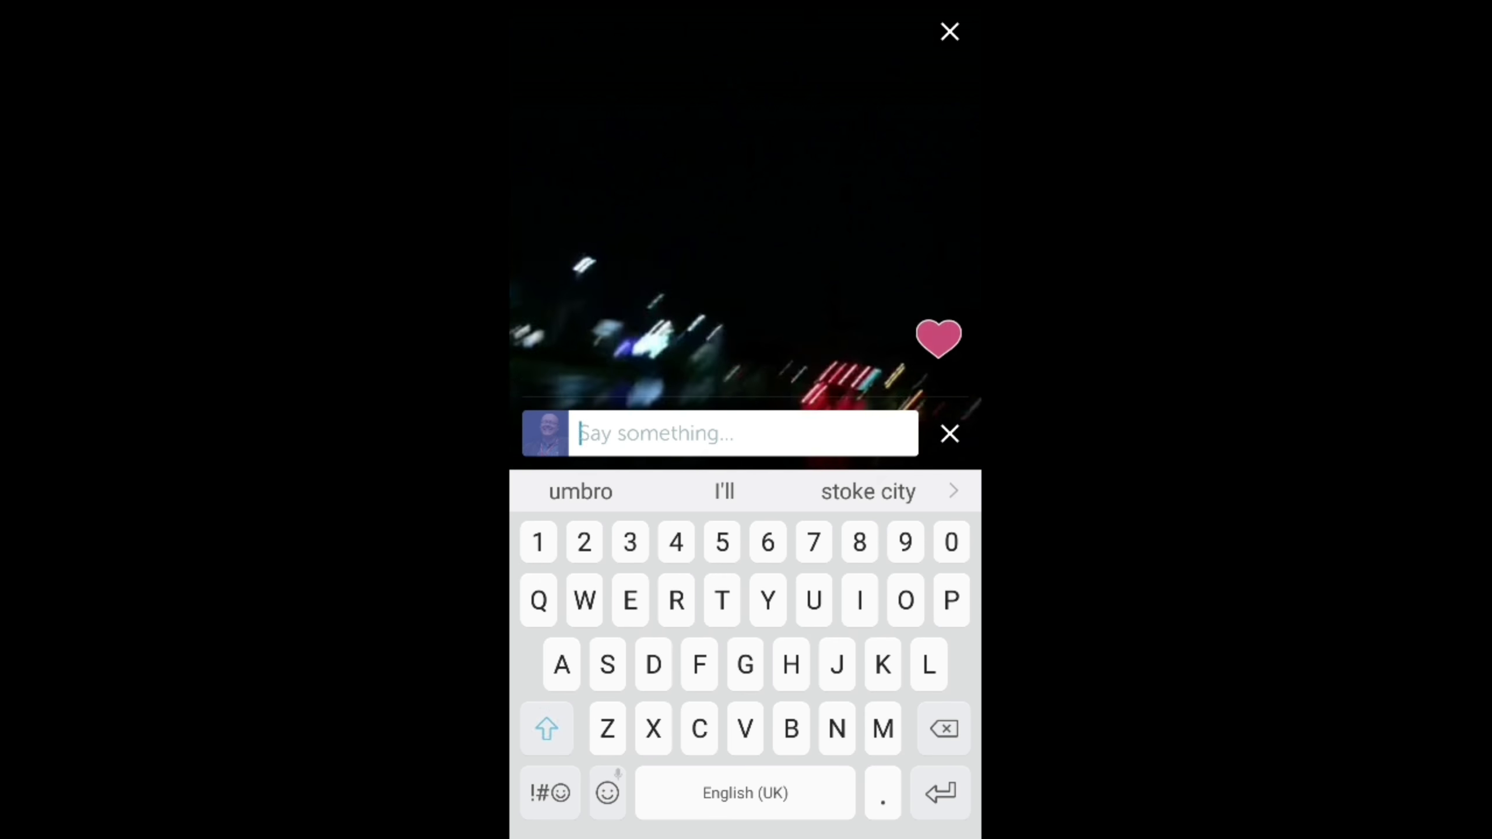
text(What)
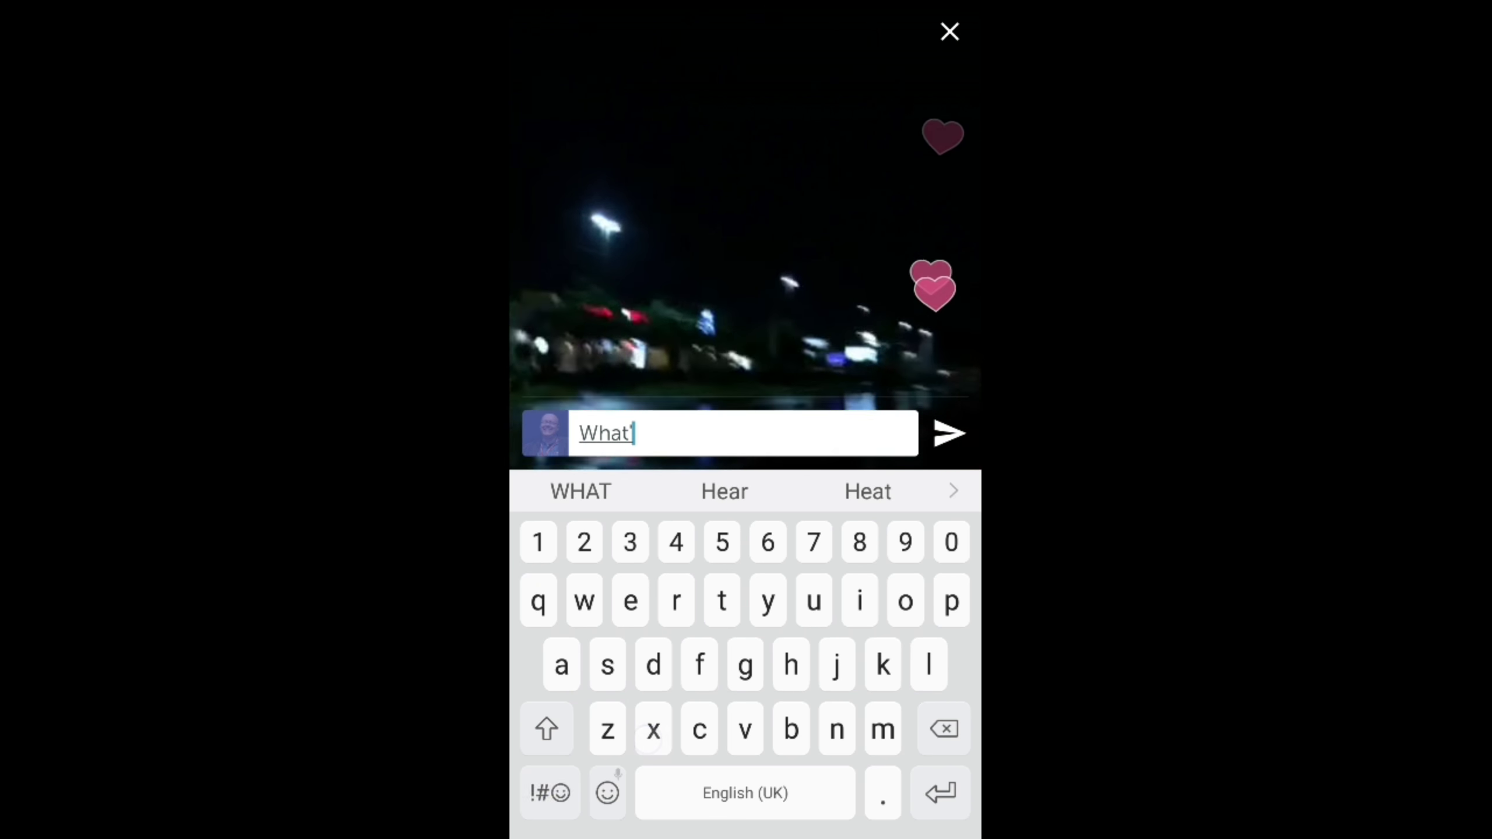
text('s)
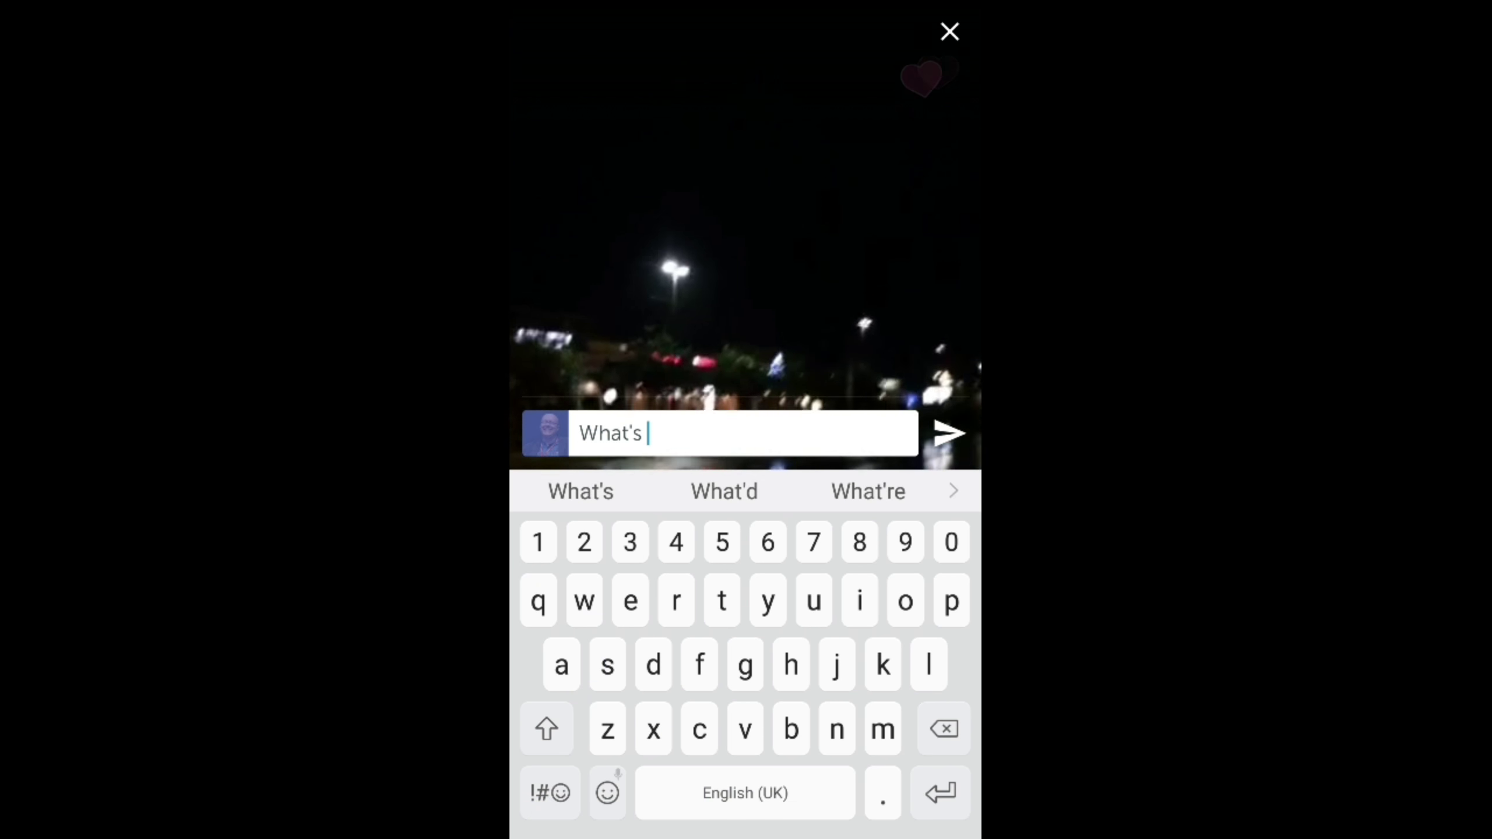
text( your pka)
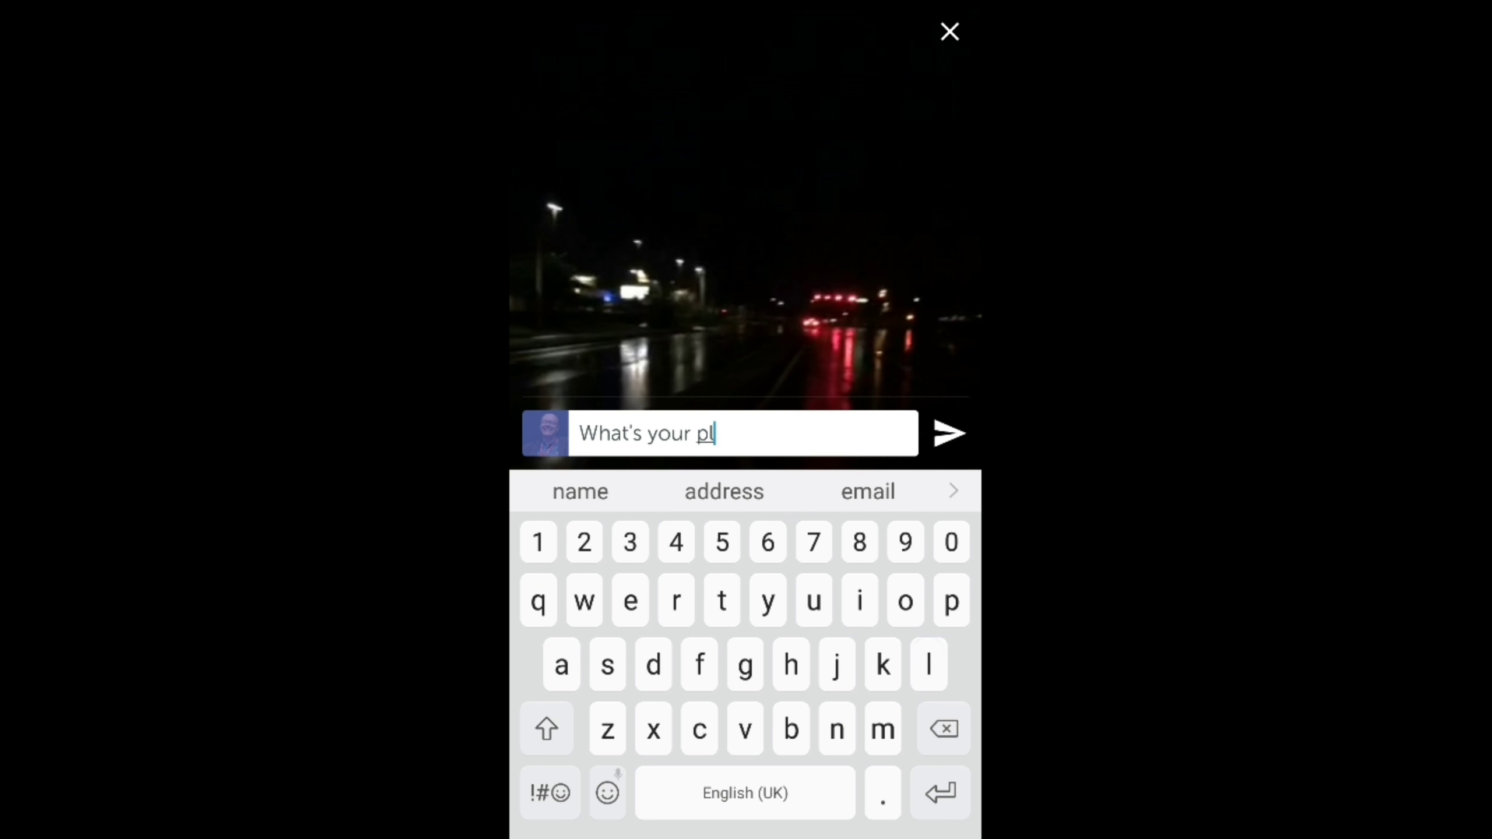
text(n fo)
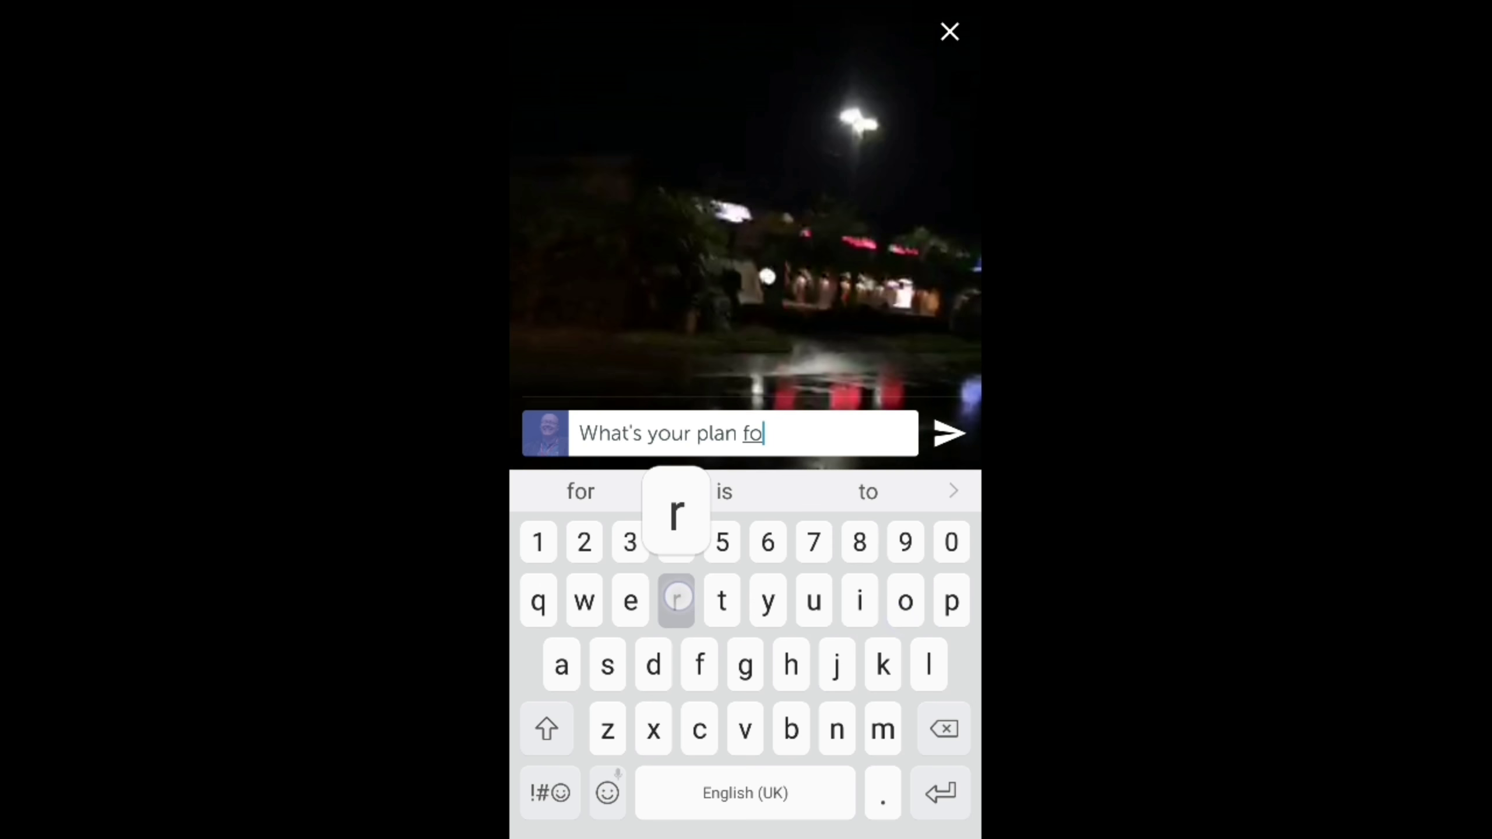
text(r when the worst la)
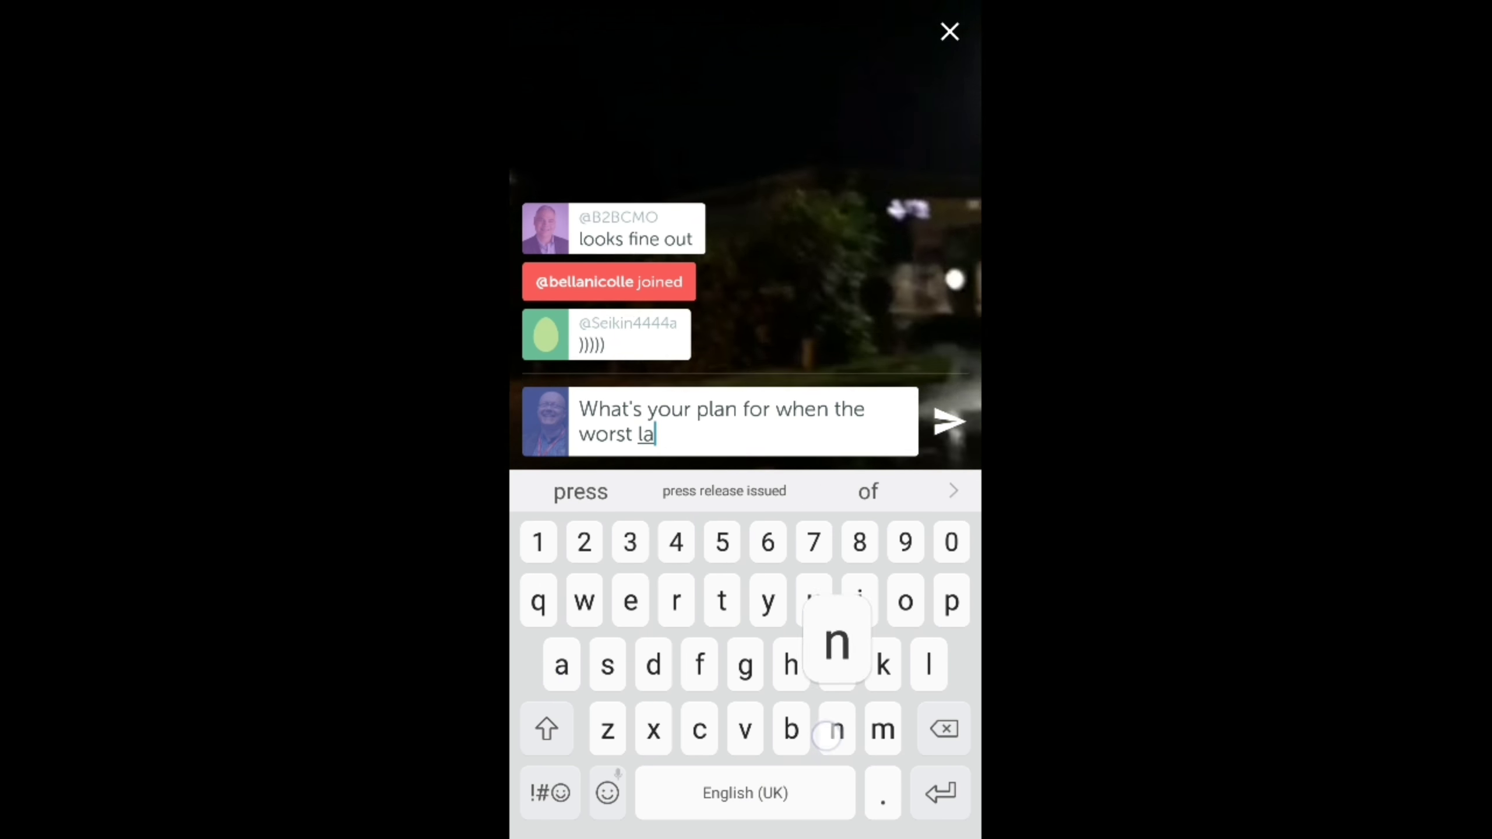
text(nds?)
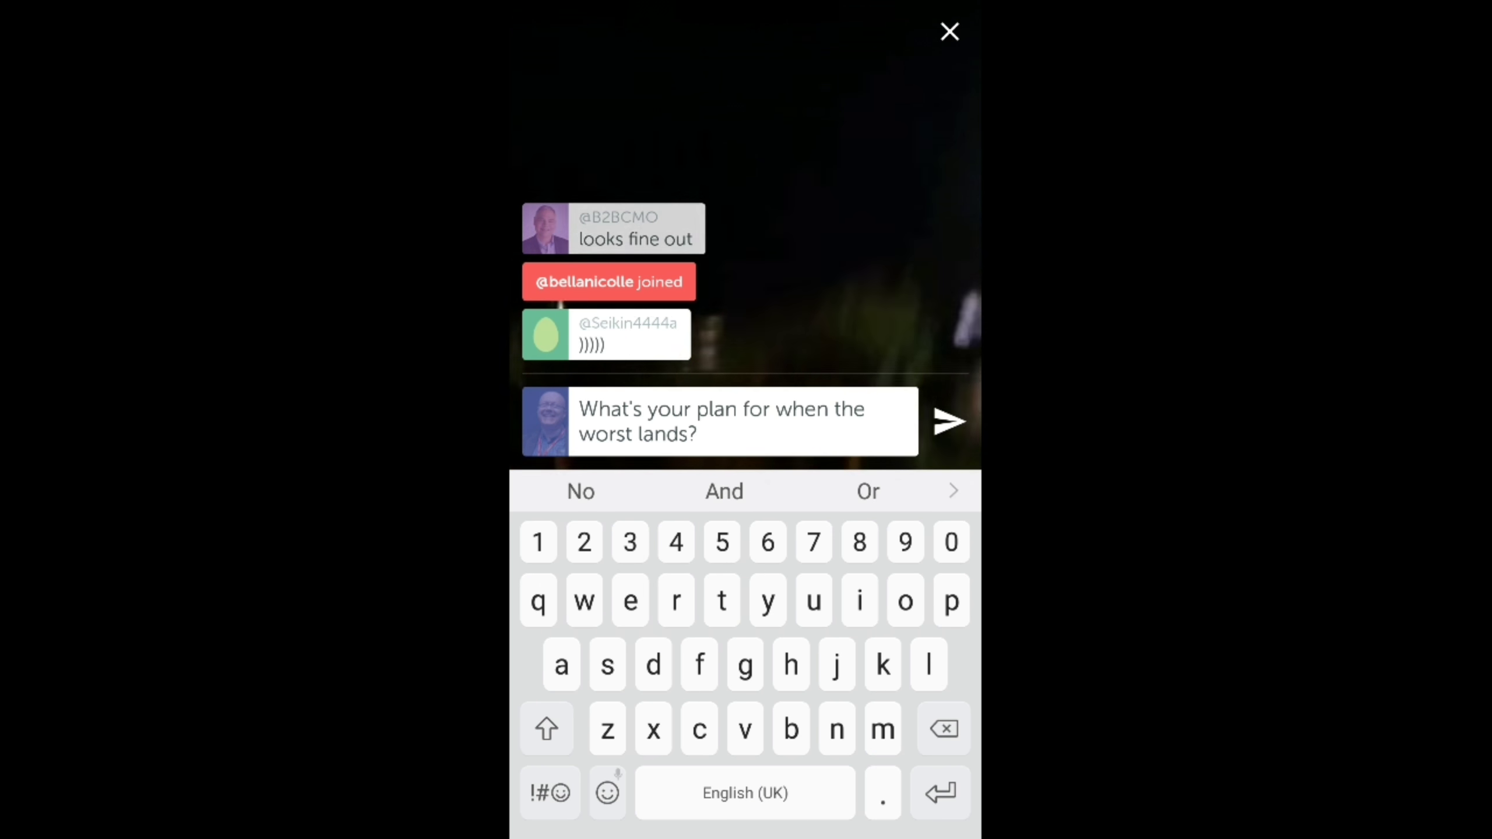
click(950, 420)
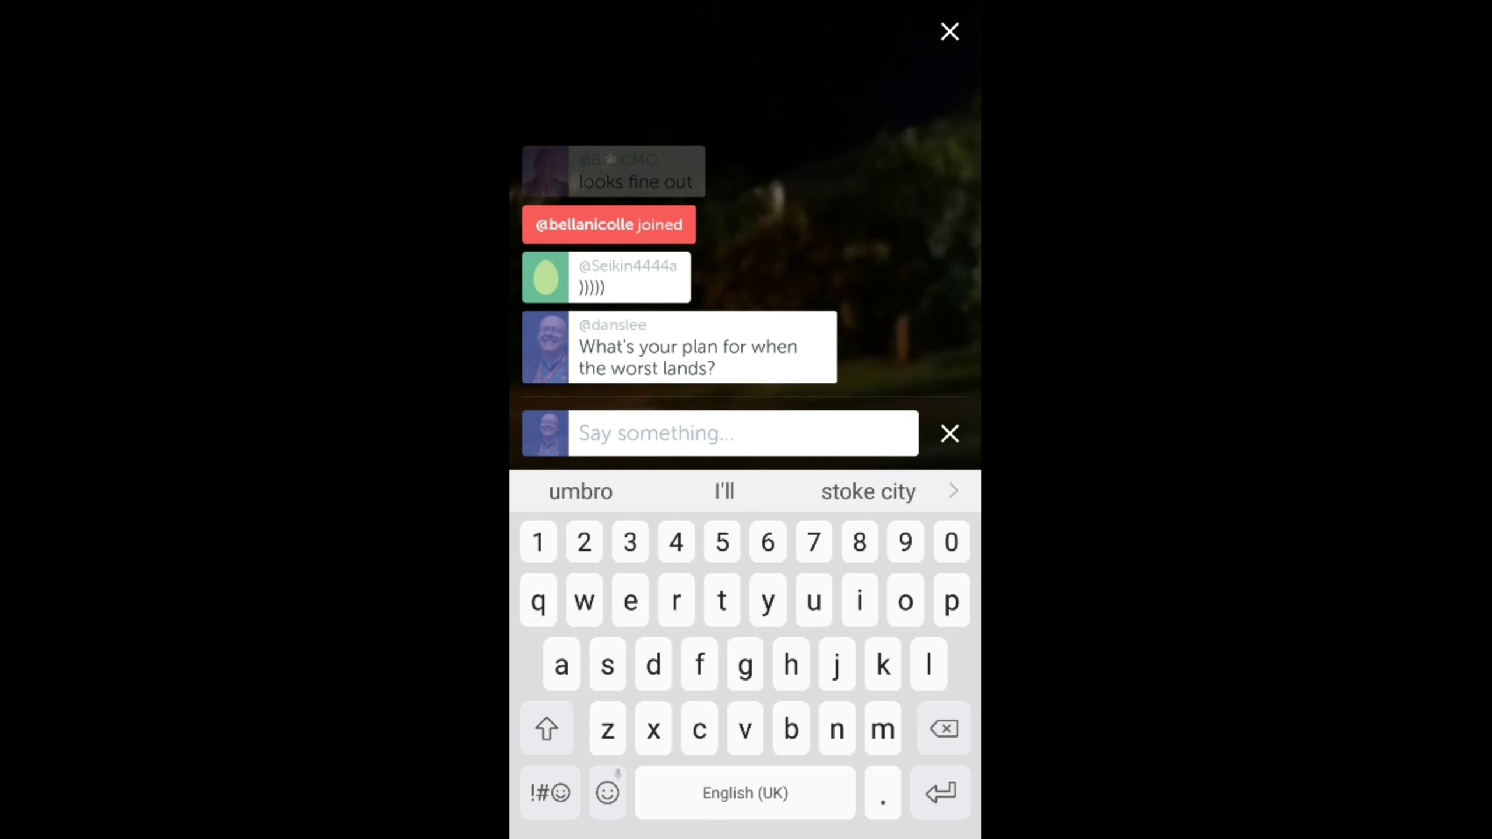